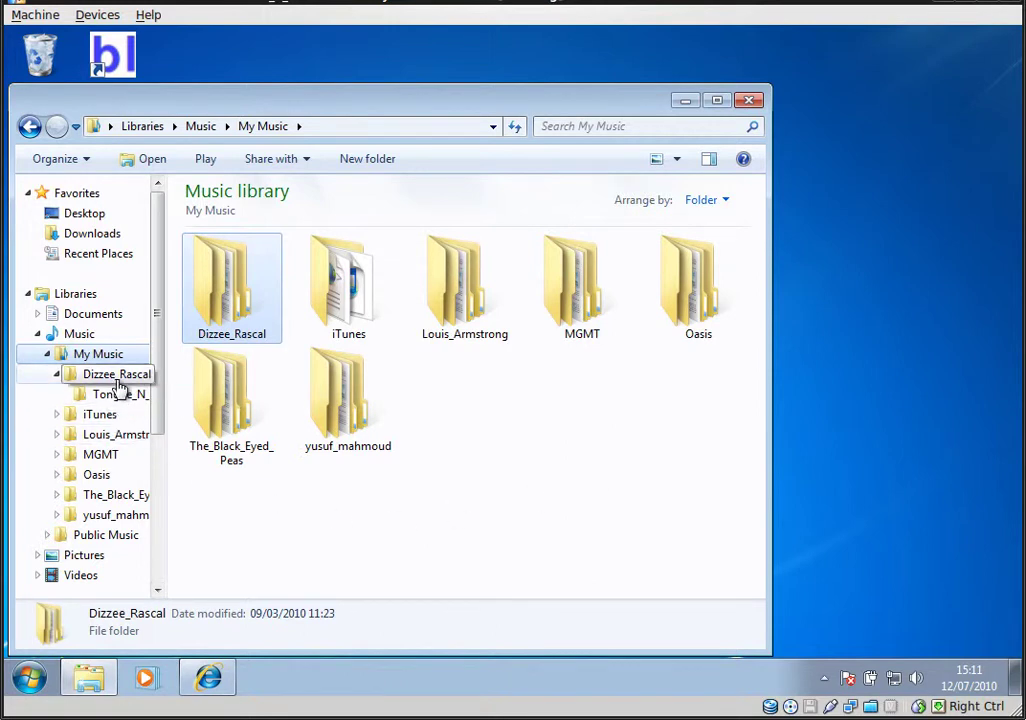
Open Dizzee_Rascal > Tongue_N_Cheek in Explorer and view the cover JPEG's details
click(110, 383)
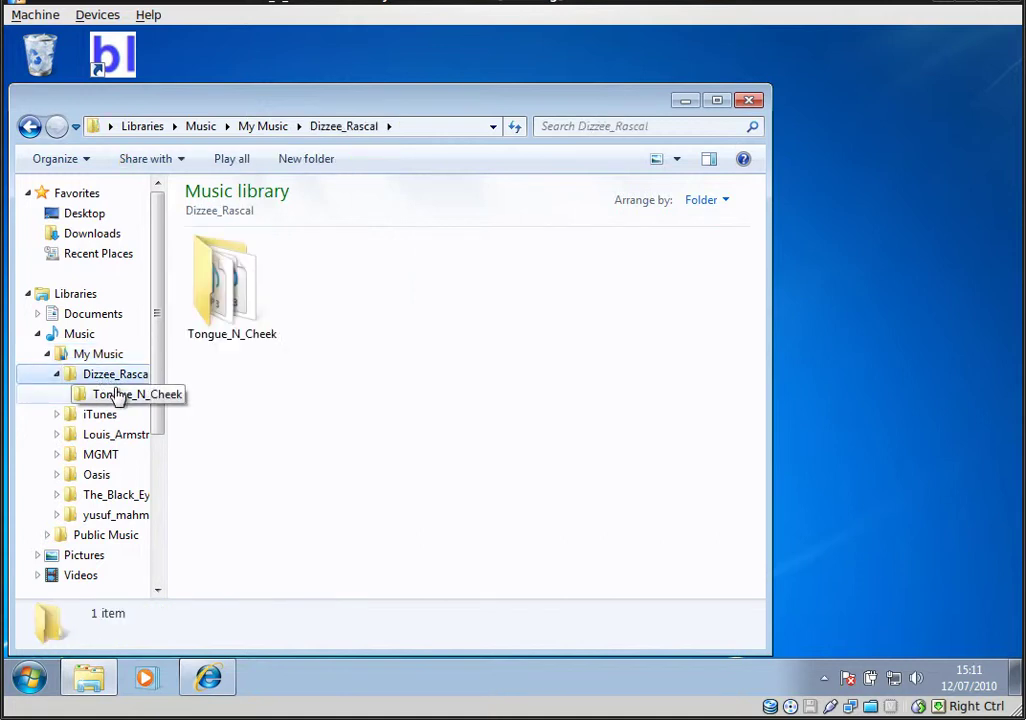
click(119, 394)
click(333, 530)
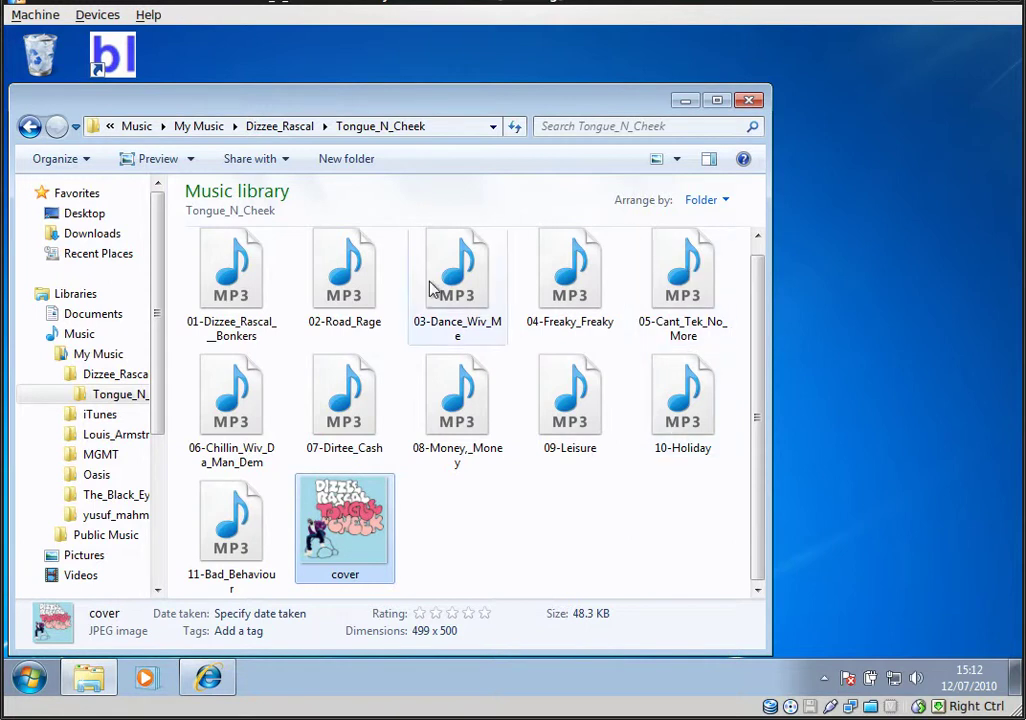
Open Louis_Armstrong's The_Complete_Collection_CD2 album folder in Explorer
click(81, 436)
click(58, 434)
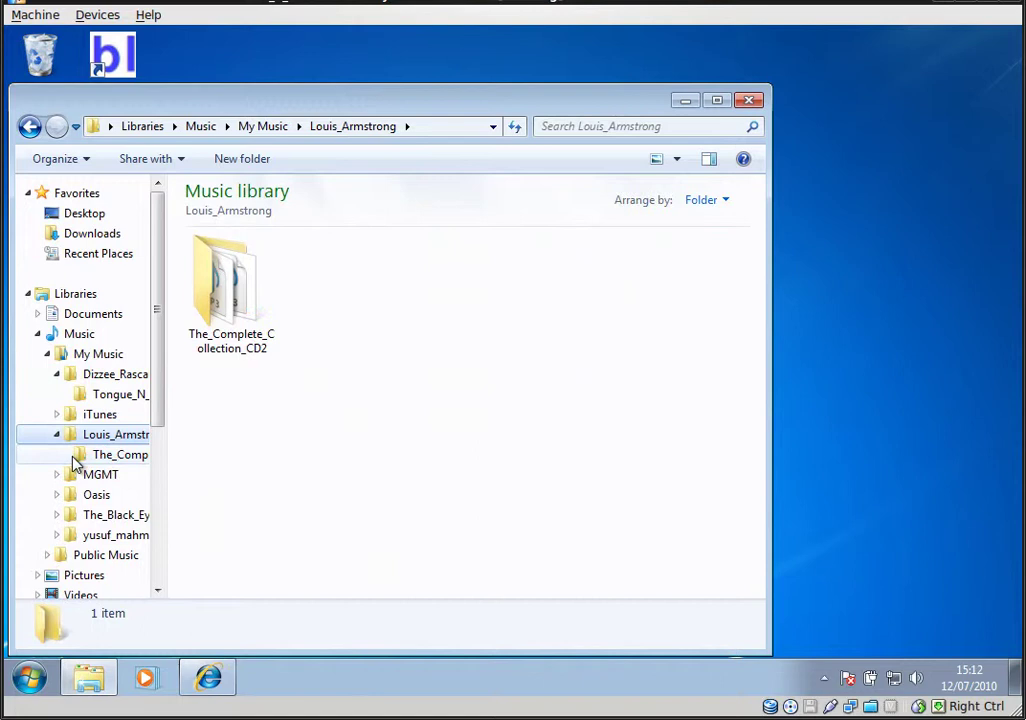
click(92, 462)
Inspect the cover JPEG and tracks 19-Moon_River, 18-Hey_Look_Me_Over and 17-Jeepers_Creepers
scroll(653, 495, down, 4)
scroll(655, 495, up, 2)
scroll(758, 420, down, 3)
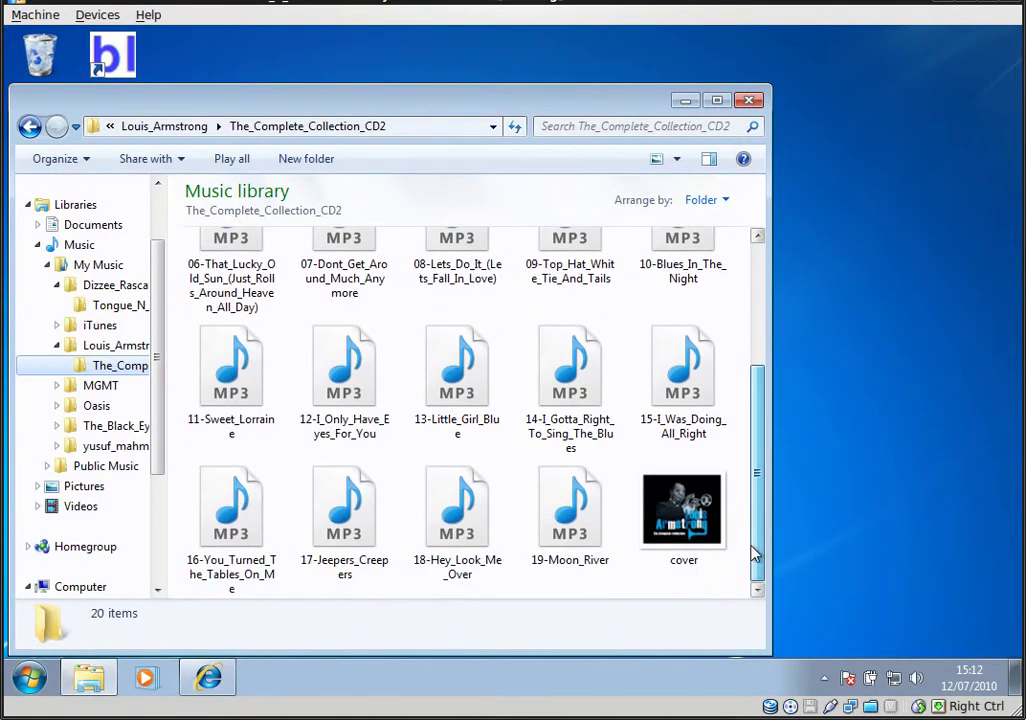
click(713, 530)
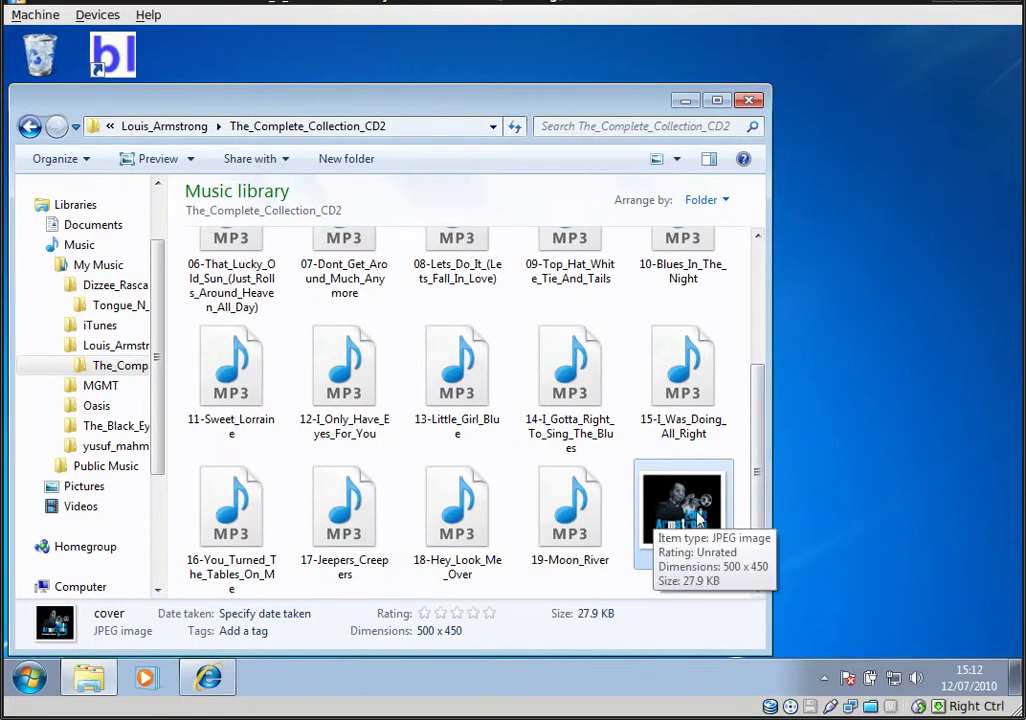
click(585, 498)
click(468, 506)
click(365, 506)
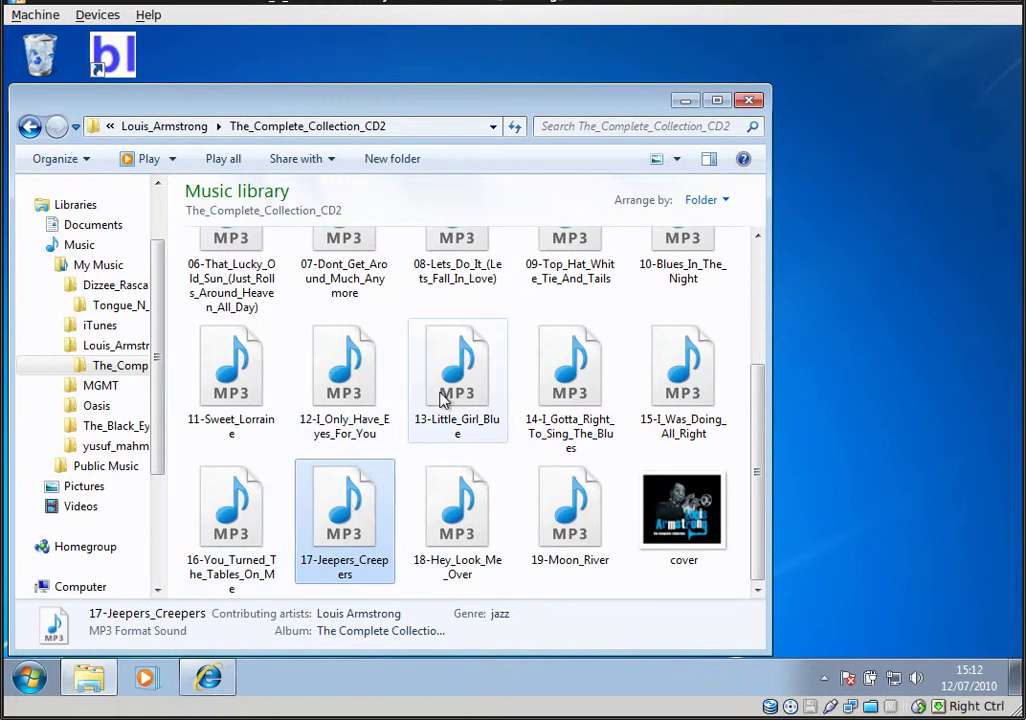
Switch to the bliss page and scroll through all six albums, then back to the top
click(212, 679)
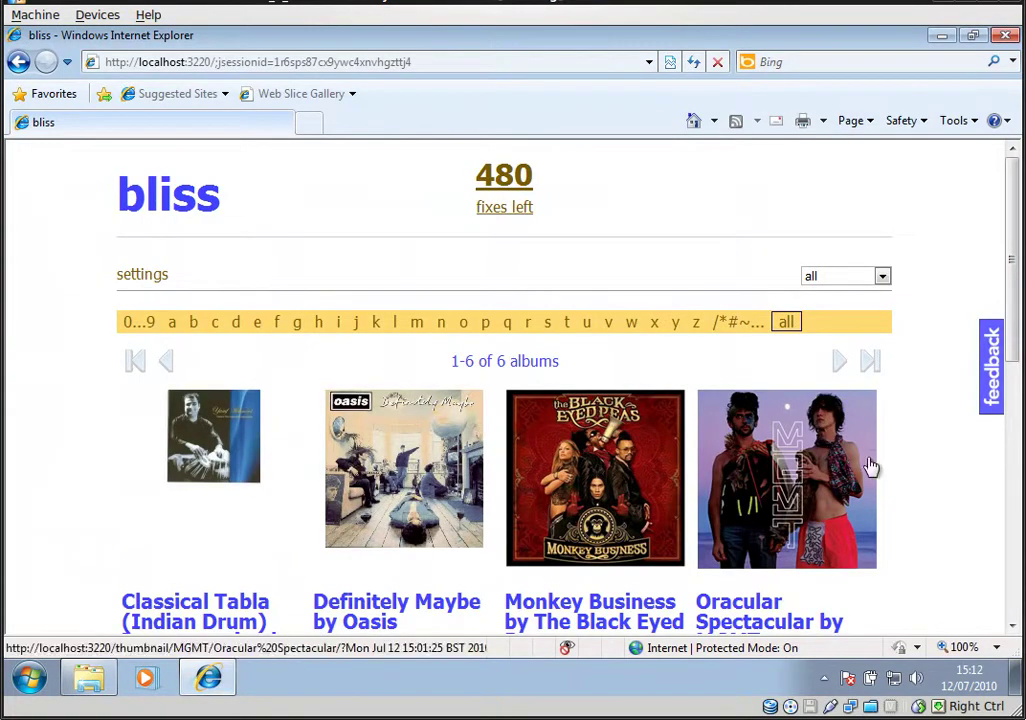
scroll(900, 470, down, 2)
scroll(927, 470, down, 3)
scroll(646, 505, down, 2)
scroll(632, 479, down, 3)
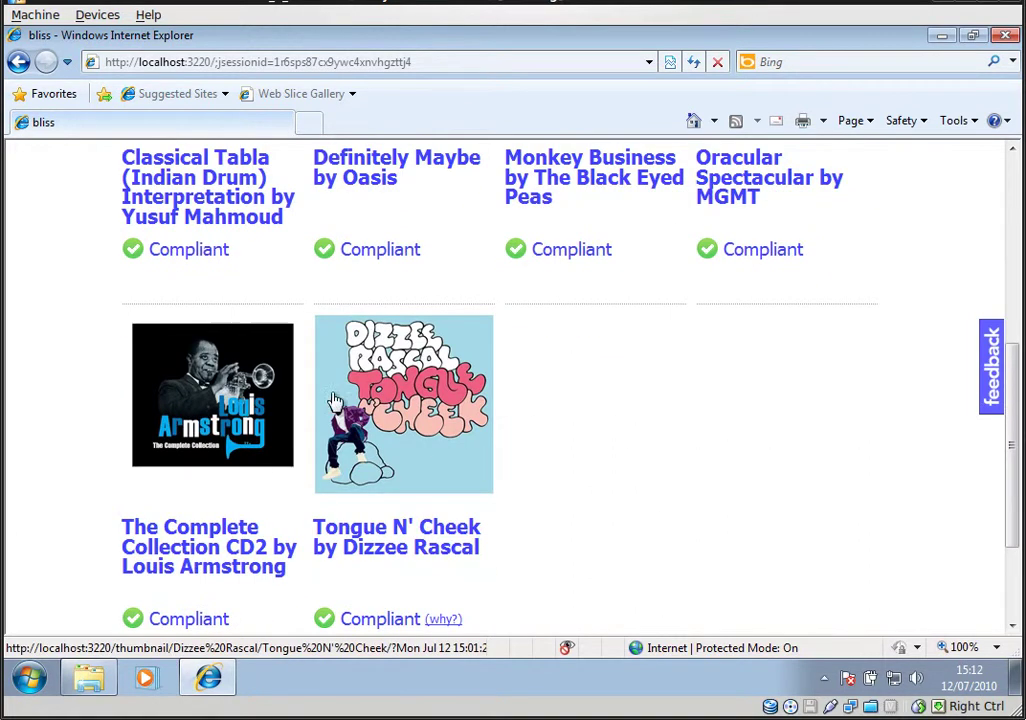
scroll(660, 455, down, 3)
drag(1010, 486, 1010, 229)
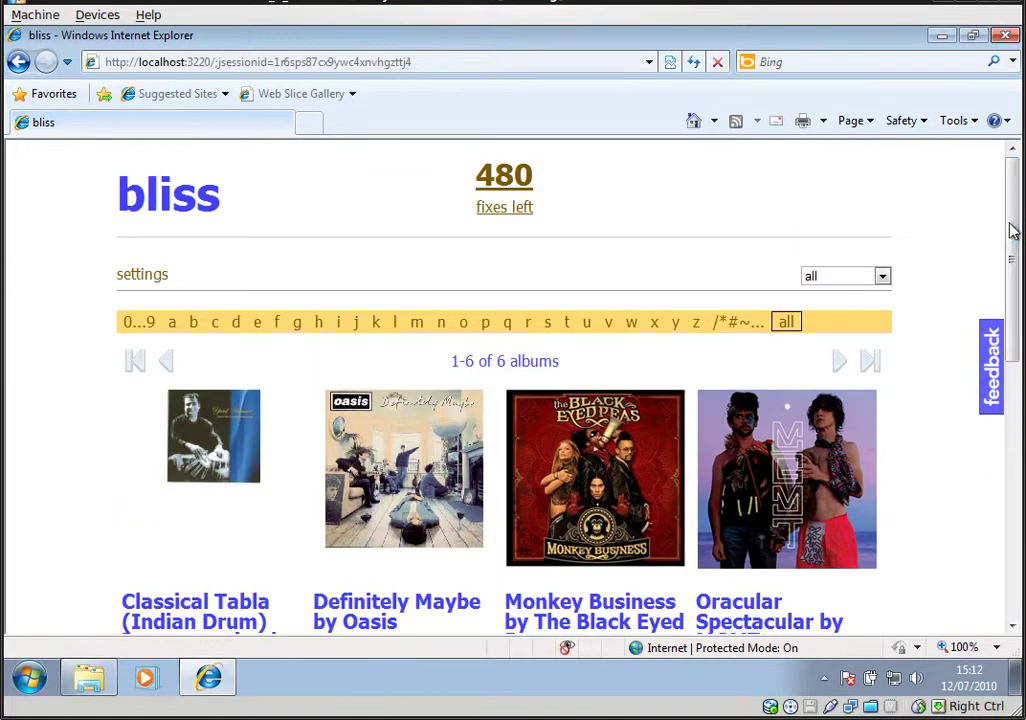
Set cover-art embedding to 'Embed art where possible' with artwork filename 'cover'
click(142, 275)
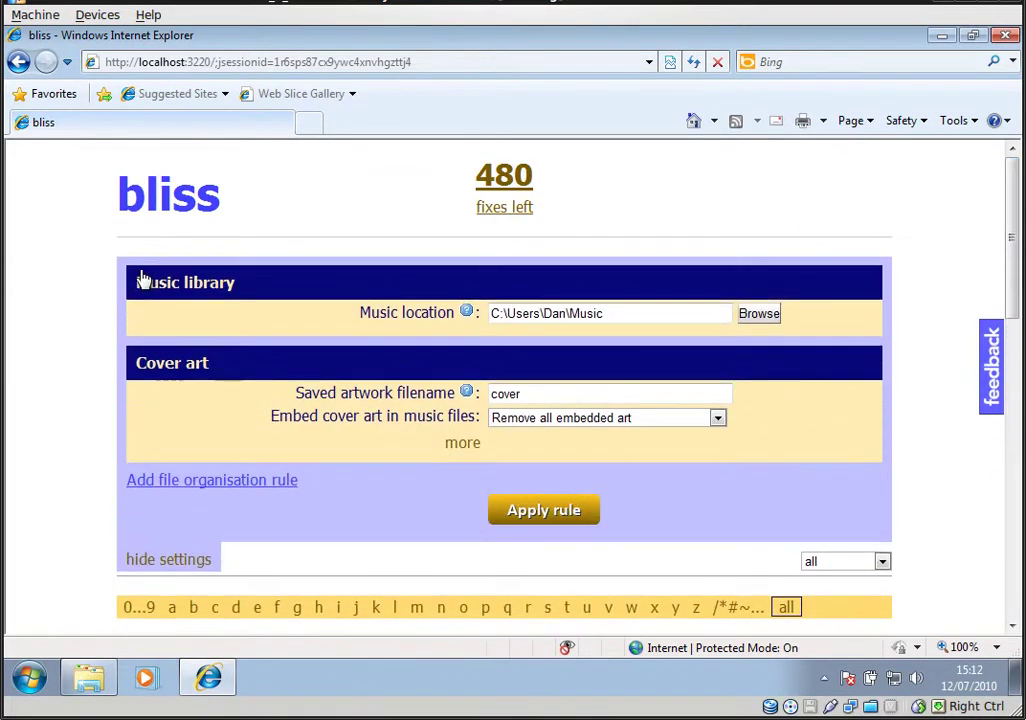
click(717, 419)
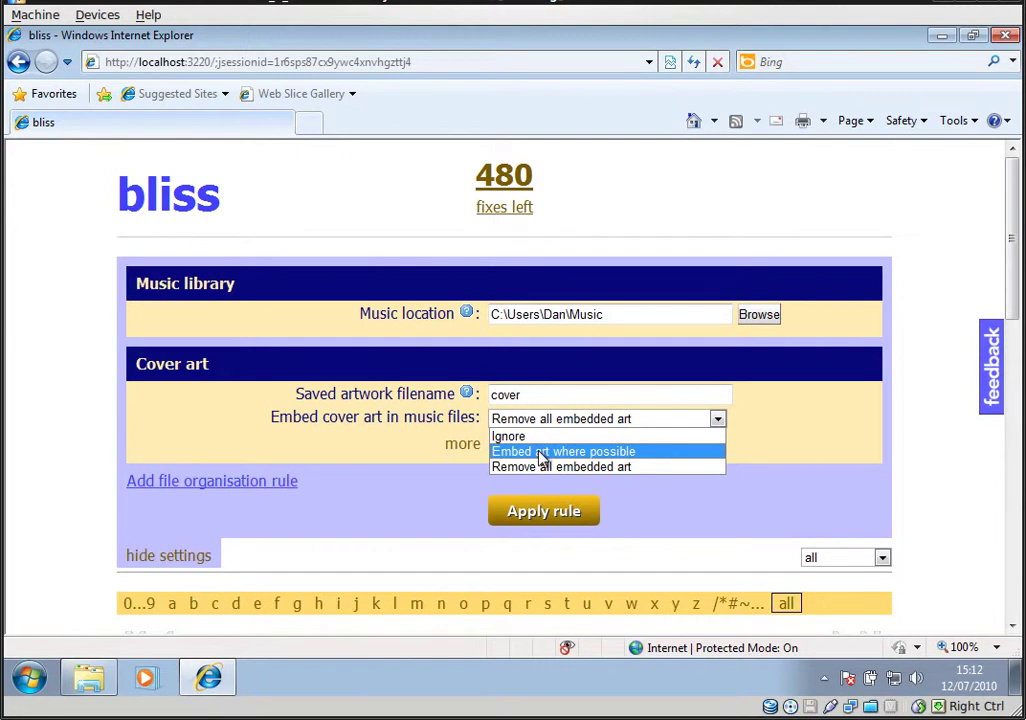
click(541, 453)
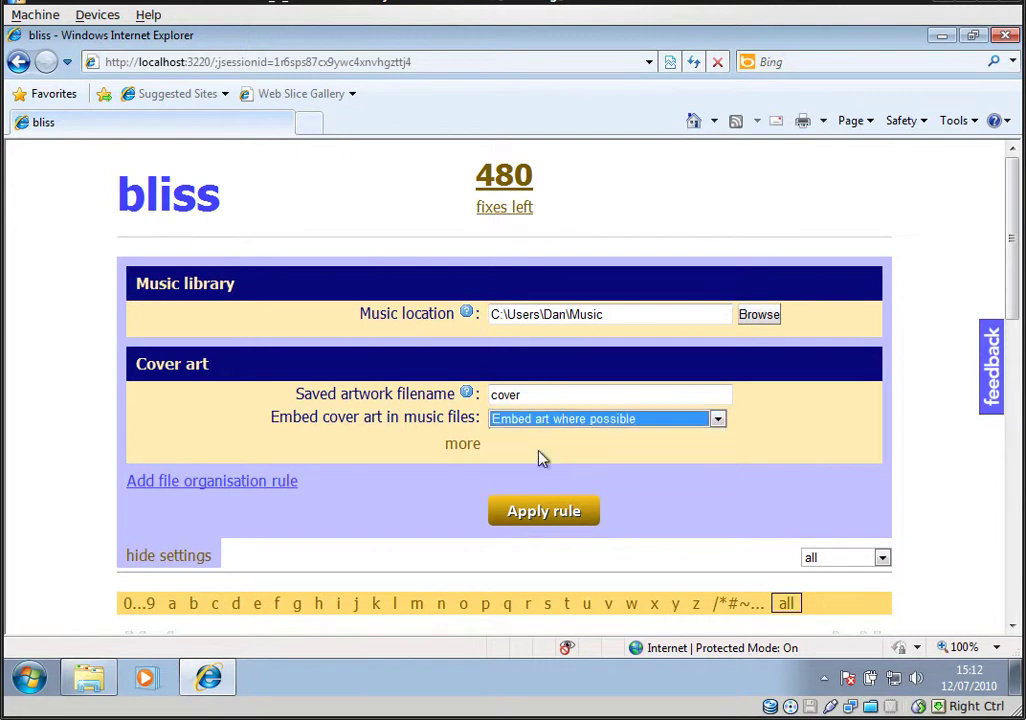
click(534, 394)
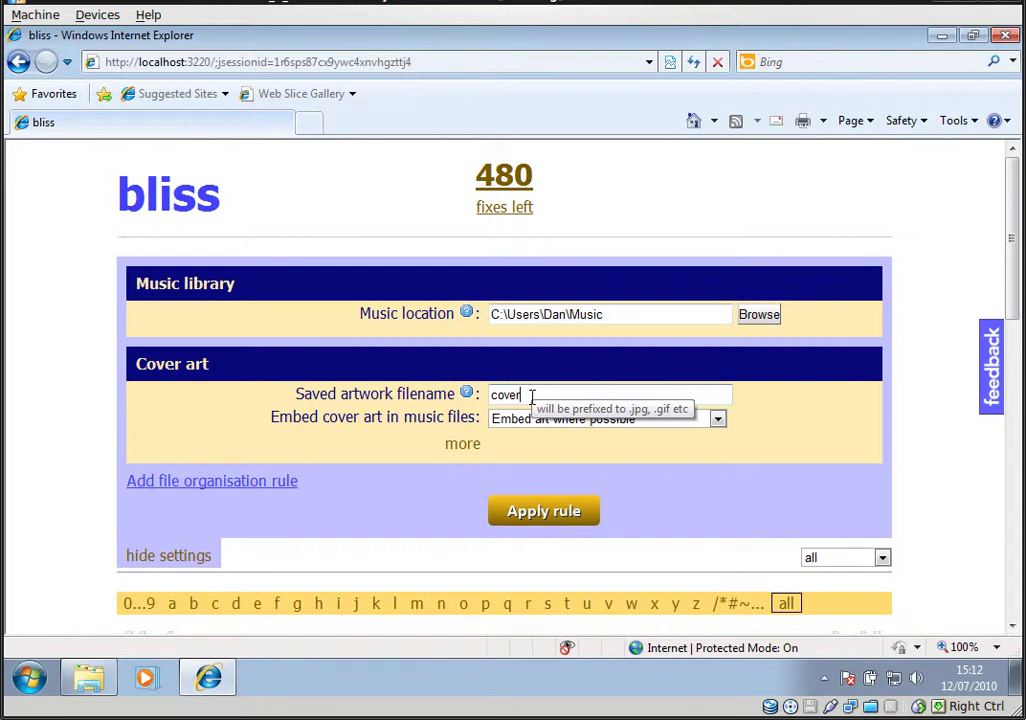
Glance at the CD2 folder, then apply the cover-art rule to all albums
click(88, 679)
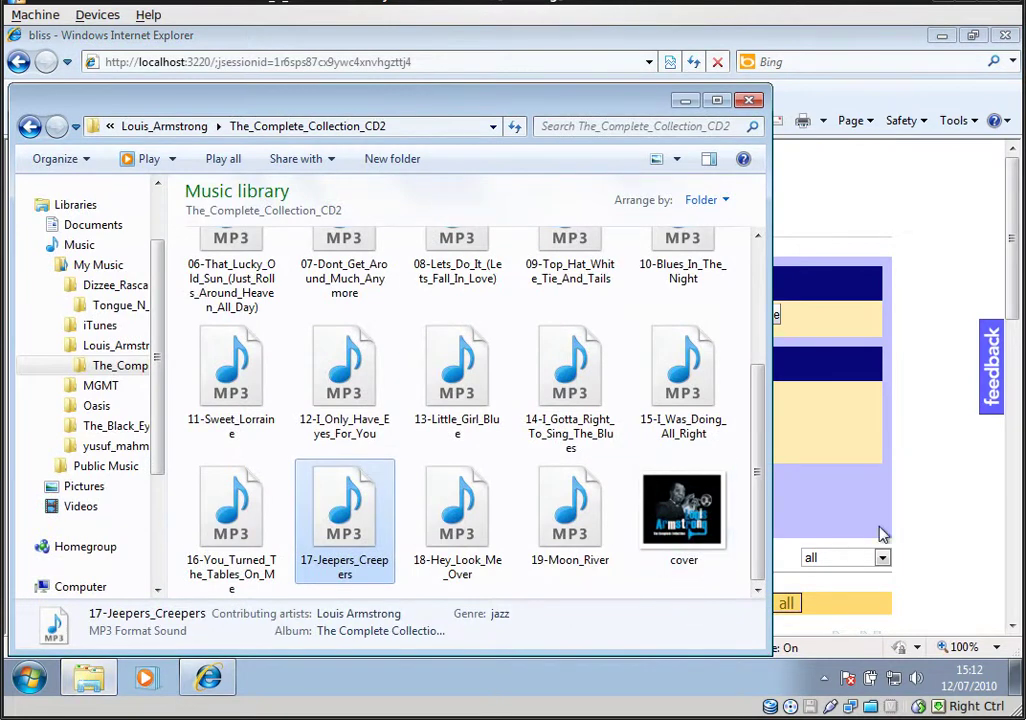
click(955, 512)
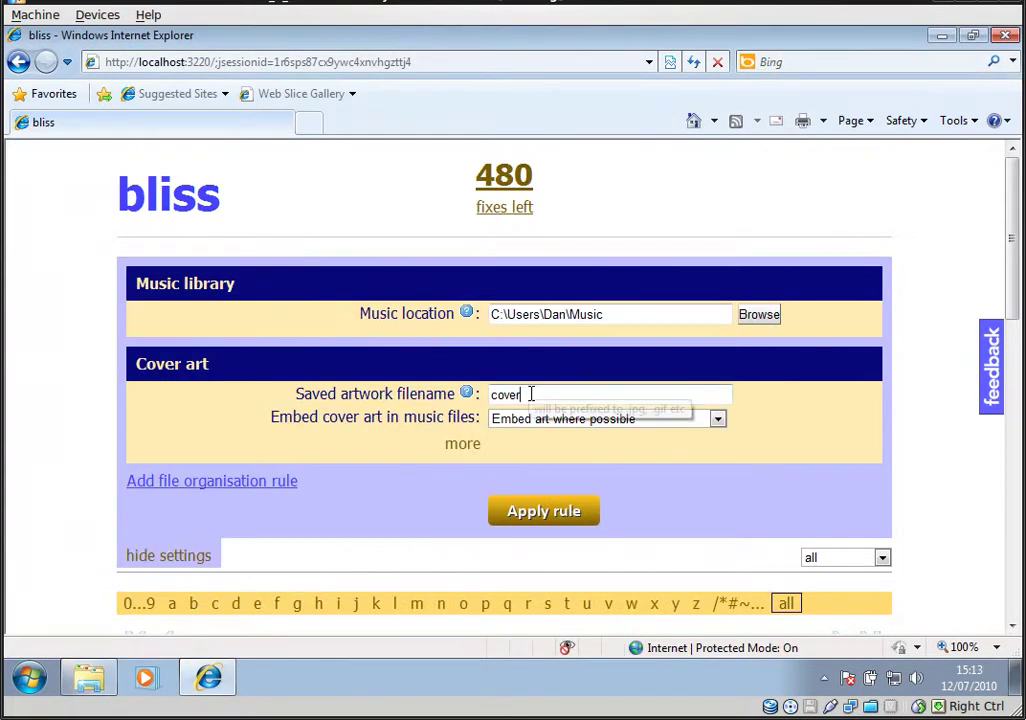
click(552, 515)
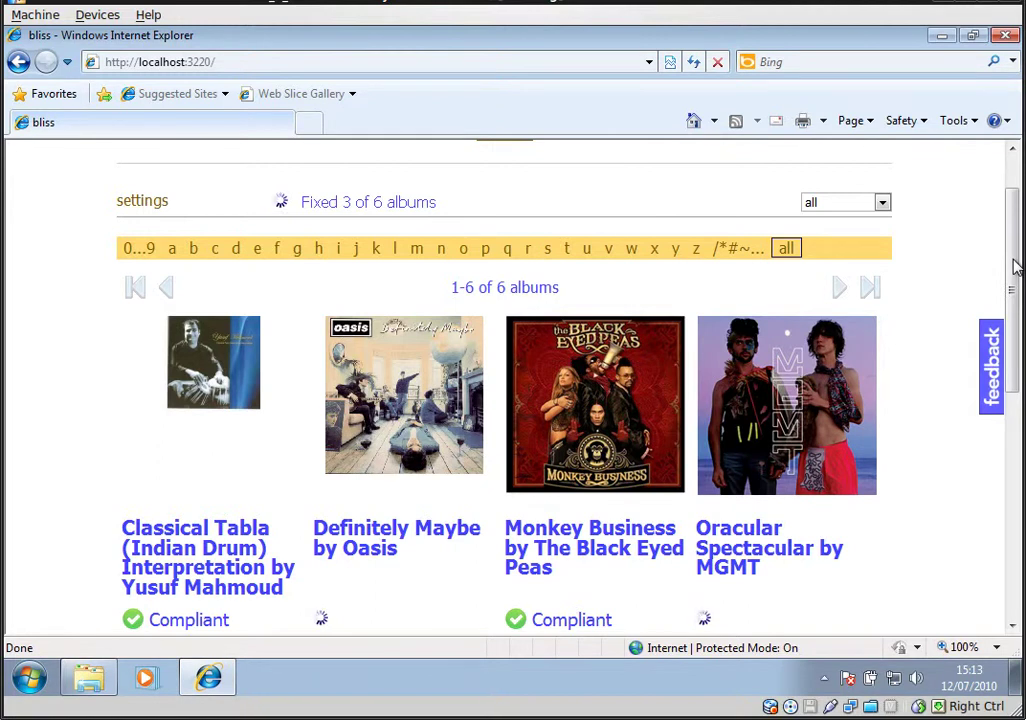
Wait for the fix run to reach 6 of 6 albums and scroll to check the results
mouse_move(1013, 262)
mouse_down()
mouse_move(1011, 291)
mouse_move(1012, 281)
mouse_up()
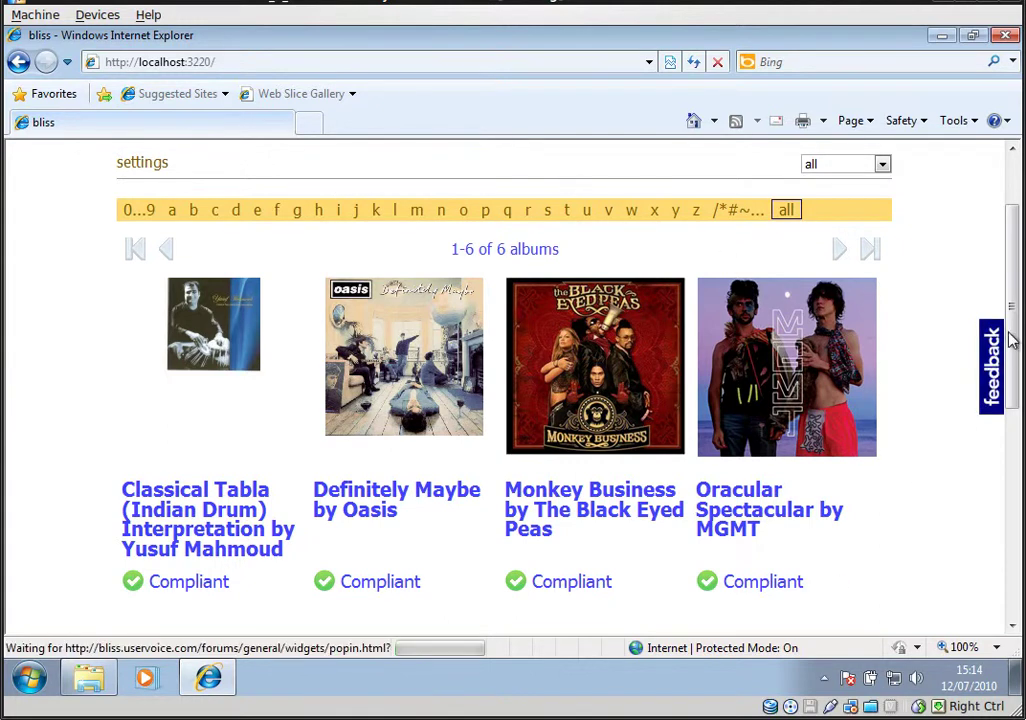
Check Tongue N' Cheek's compliance details showing art Embedded at 499x500, then return to the CD2 folder
drag(1010, 340, 1015, 511)
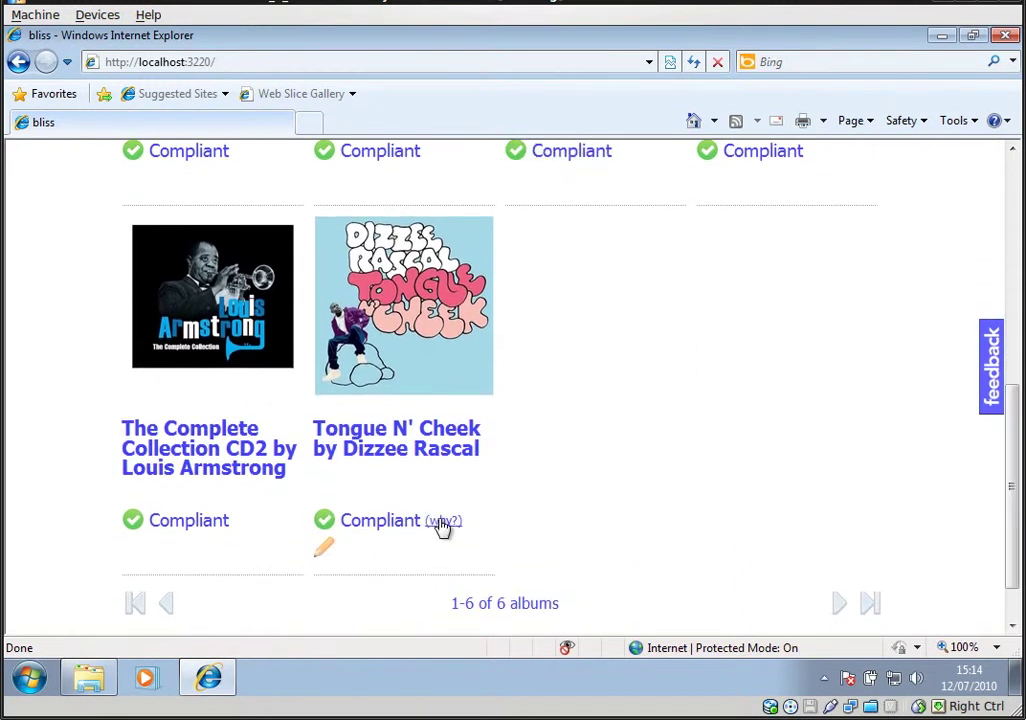
click(443, 522)
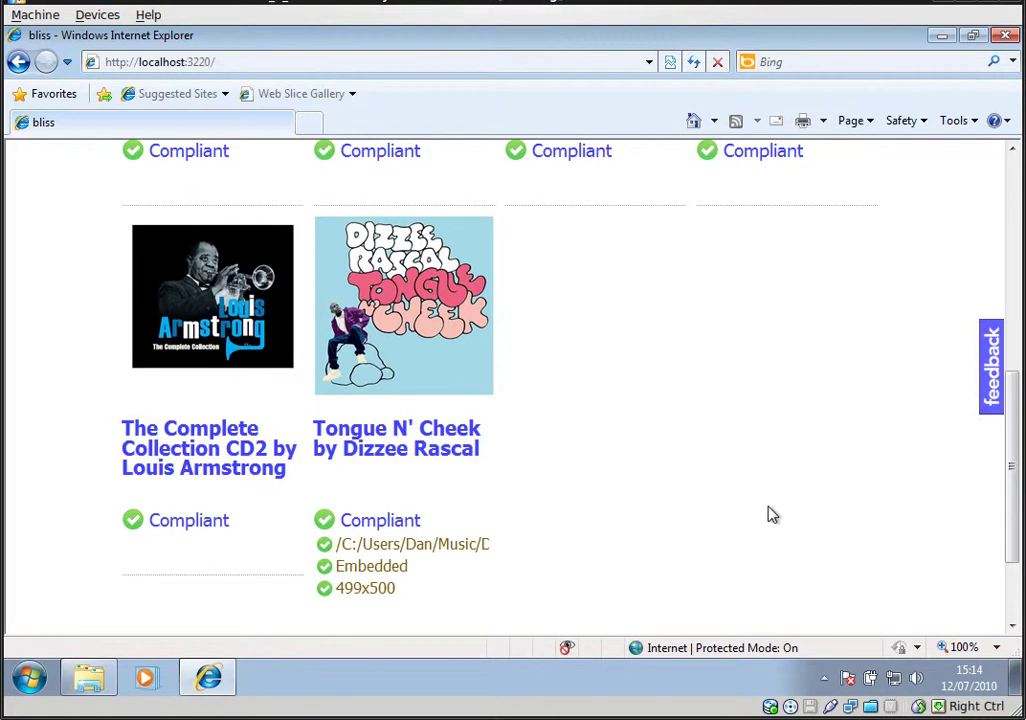
click(87, 677)
Verify cover thumbnails on the CD2 and Tongue_N_Cheek tracks, ending in the Dizzee_Rascal folder
drag(758, 474, 749, 332)
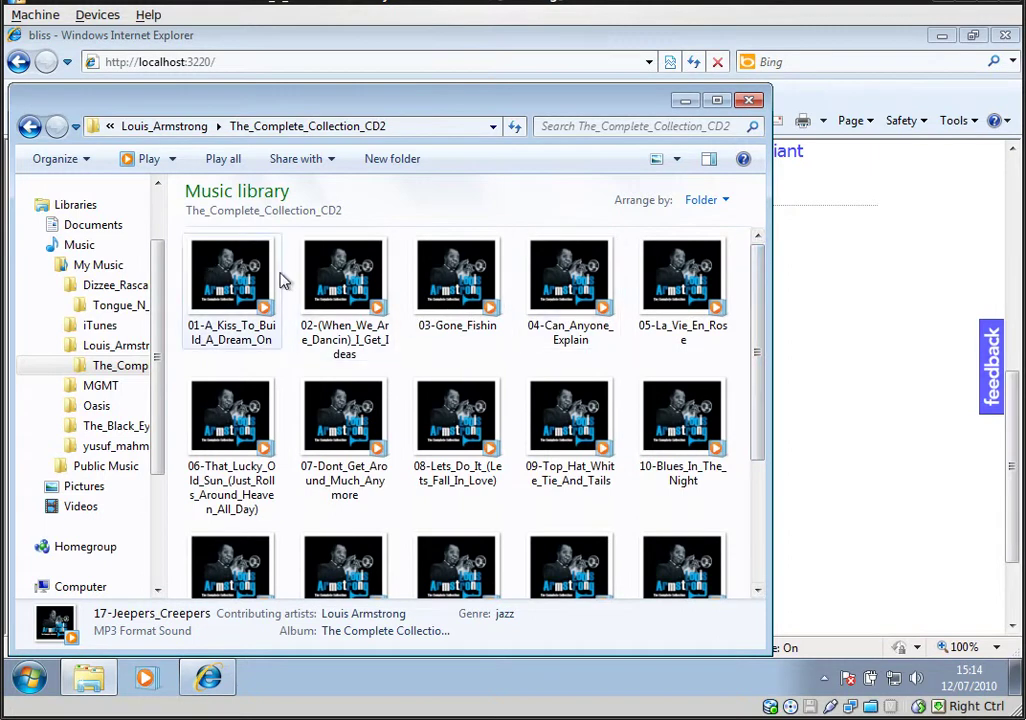
mouse_move(753, 412)
mouse_down()
mouse_move(753, 469)
mouse_move(758, 374)
mouse_up()
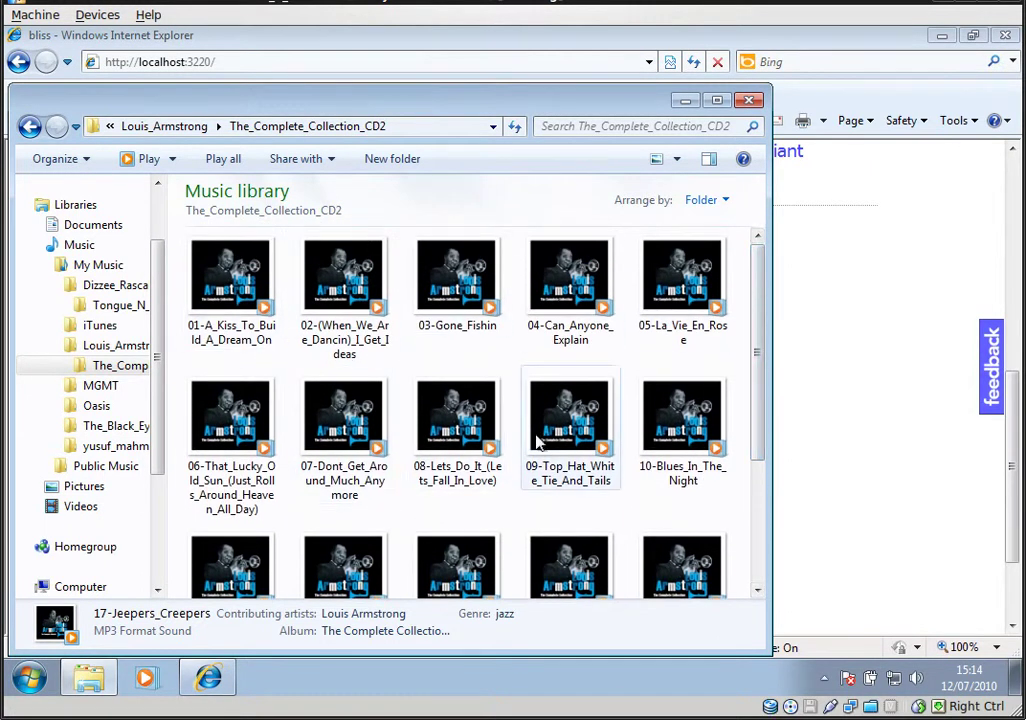
click(100, 267)
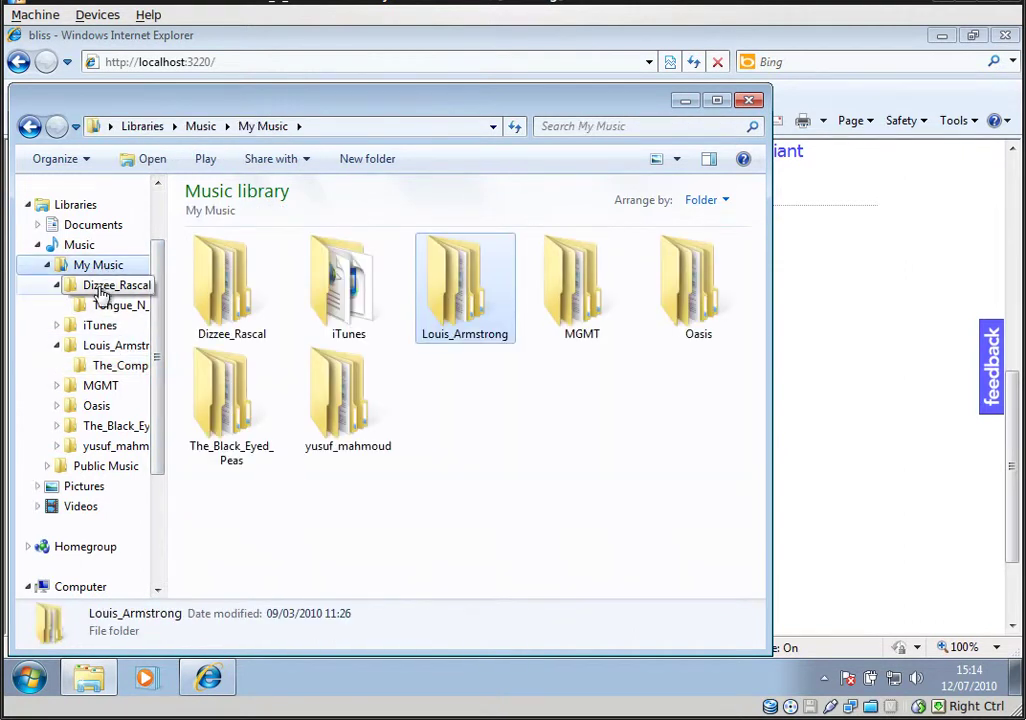
click(110, 306)
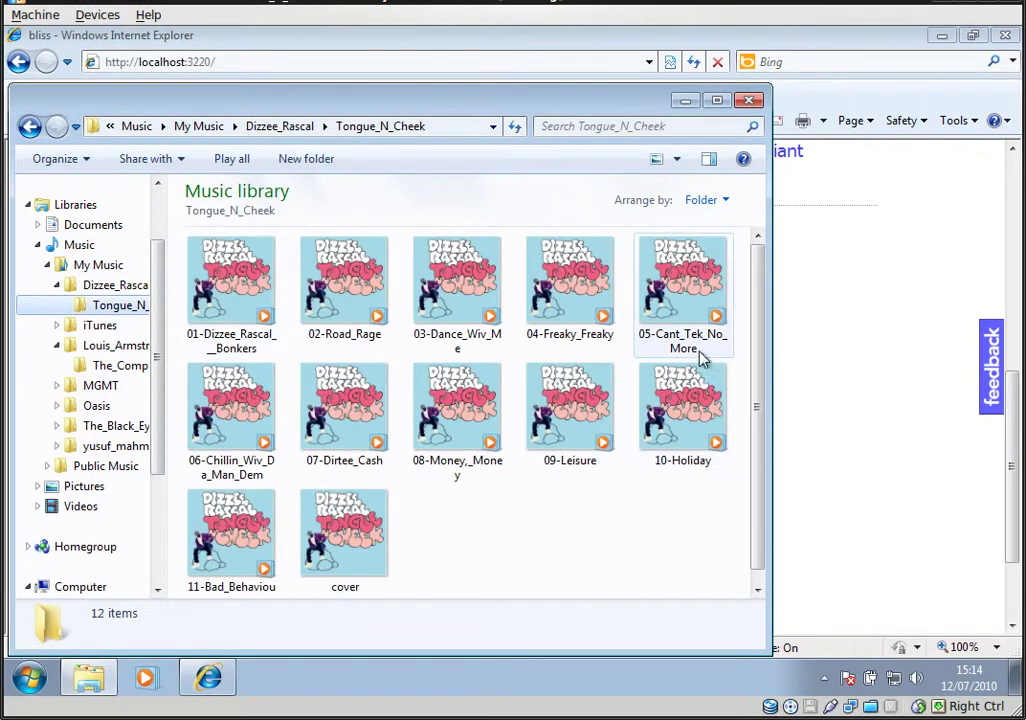
click(96, 288)
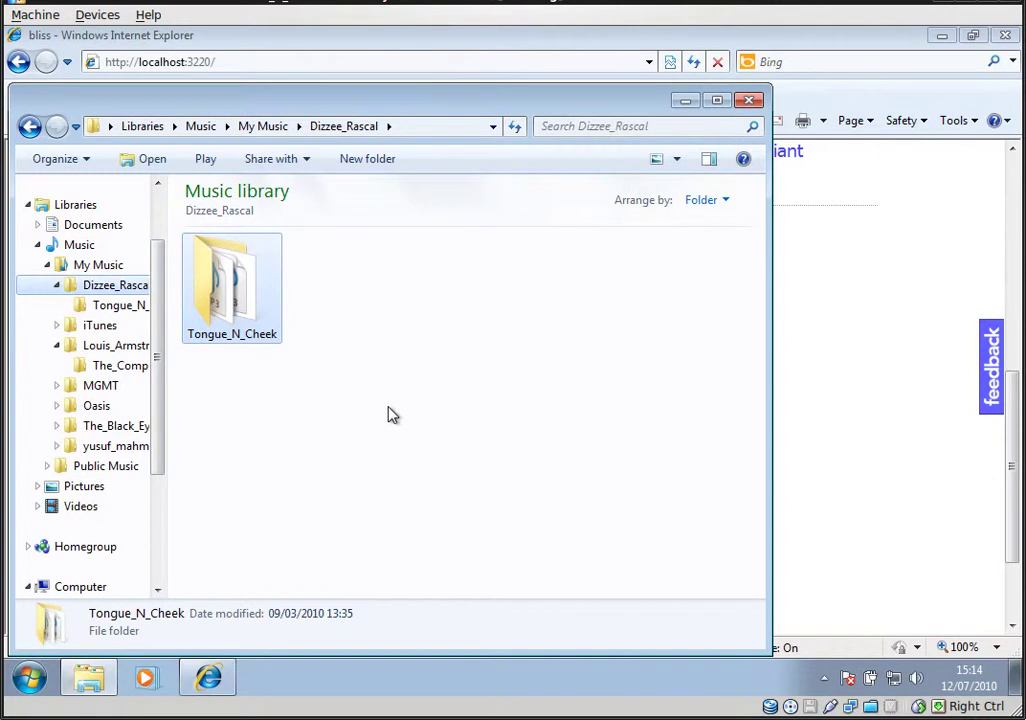